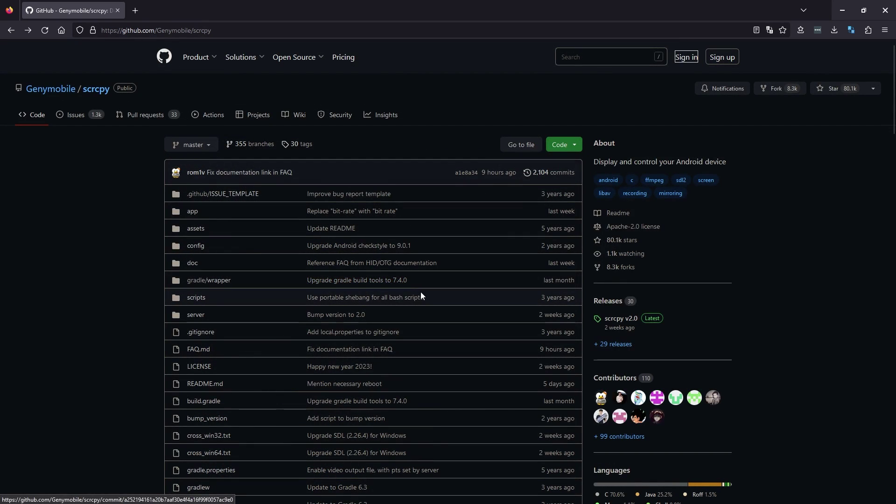
{"action": "scroll", "coordinate": [419, 286], "scroll_direction": "down", "scroll_amount": 3}
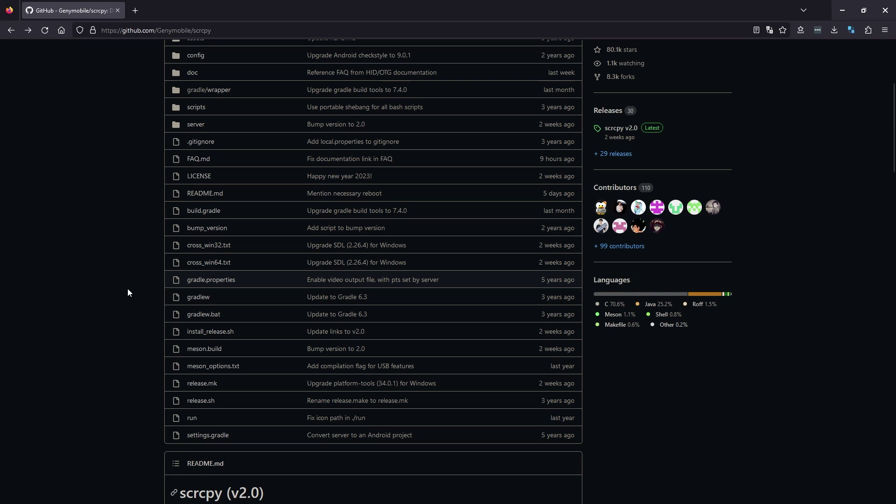
{"action": "scroll", "coordinate": [127, 288], "scroll_direction": "down", "scroll_amount": 3}
{"action": "scroll", "coordinate": [127, 284], "scroll_direction": "down", "scroll_amount": 3}
{"action": "scroll", "coordinate": [127, 283], "scroll_direction": "down", "scroll_amount": 3}
{"action": "scroll", "coordinate": [128, 282], "scroll_direction": "down", "scroll_amount": 2}
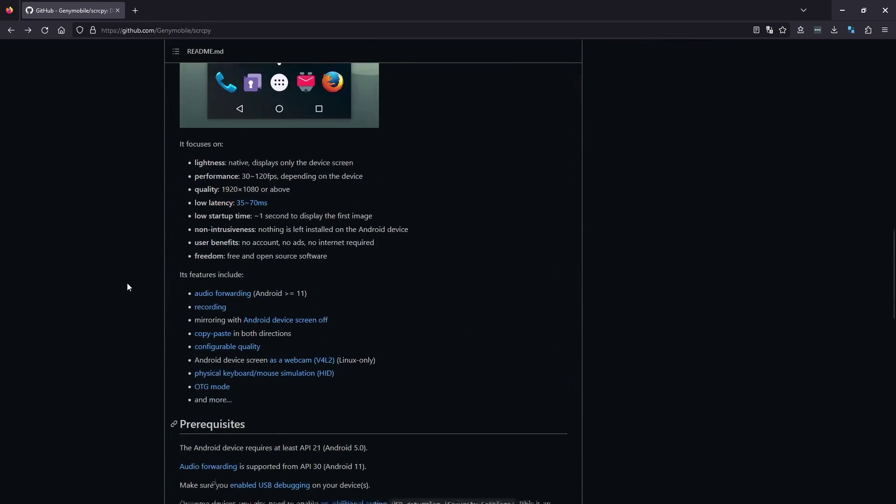
{"action": "scroll", "coordinate": [127, 287], "scroll_direction": "down", "scroll_amount": 1}
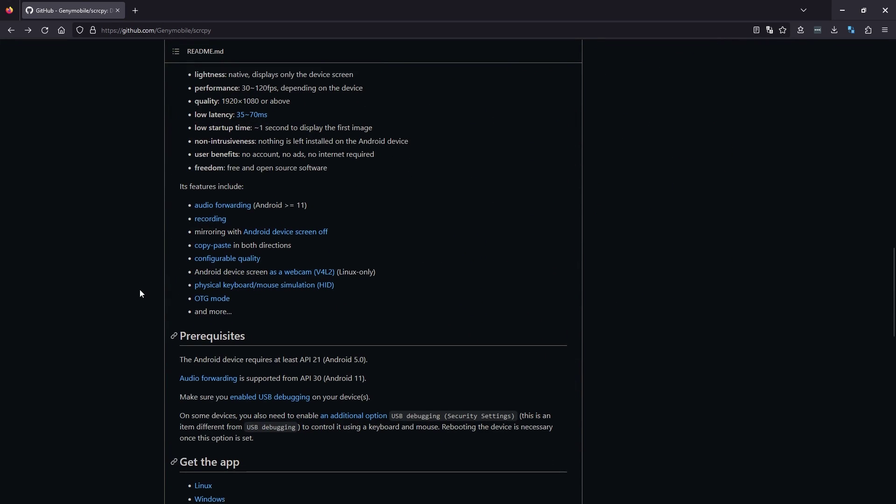
{"action": "scroll", "coordinate": [140, 294], "scroll_direction": "down", "scroll_amount": 2}
{"action": "scroll", "coordinate": [116, 316], "scroll_direction": "down", "scroll_amount": 2}
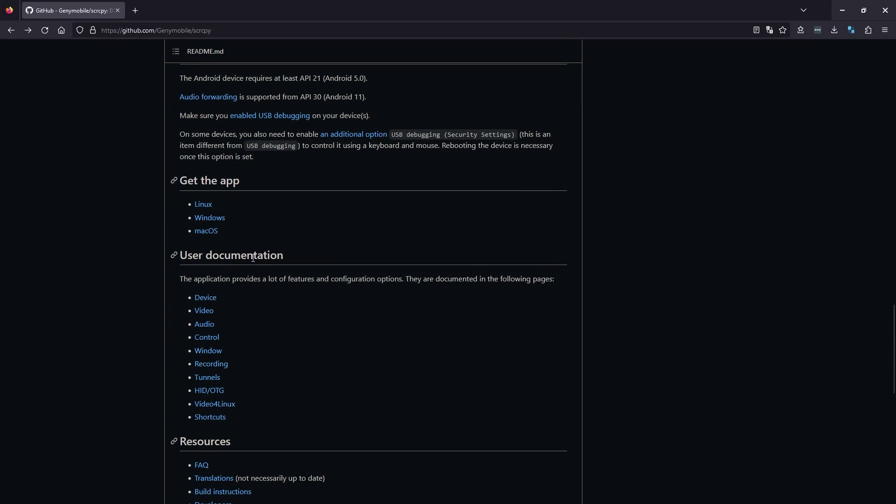
{"action": "scroll", "coordinate": [116, 297], "scroll_direction": "down", "scroll_amount": 1}
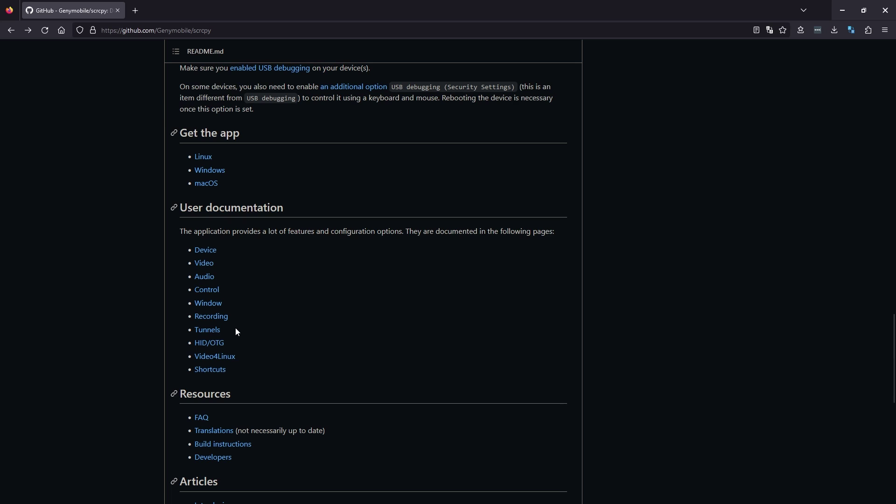
- Read the Video page's codec notes on h265 and the AV1 encoder, then return to the README
{"action": "left_click", "coordinate": [205, 264]}
{"action": "scroll", "coordinate": [333, 304], "scroll_direction": "down", "scroll_amount": 2}
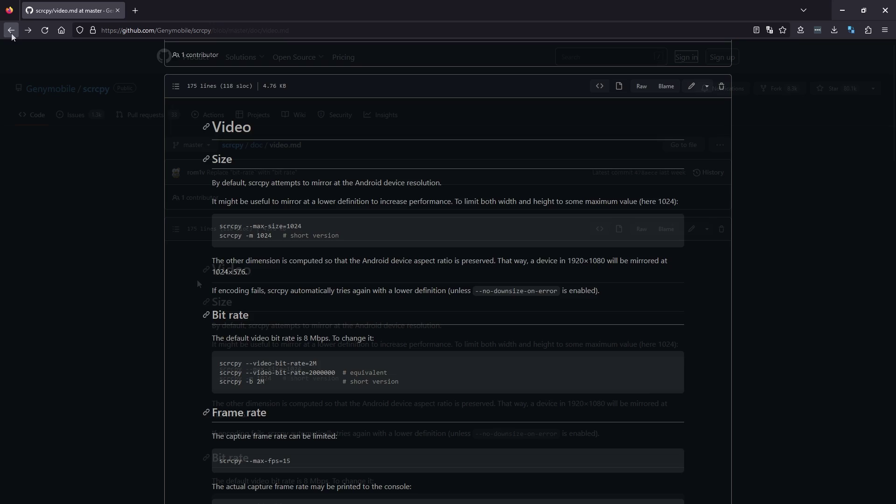
{"action": "scroll", "coordinate": [294, 281], "scroll_direction": "down", "scroll_amount": 3}
{"action": "scroll", "coordinate": [293, 278], "scroll_direction": "down", "scroll_amount": 6}
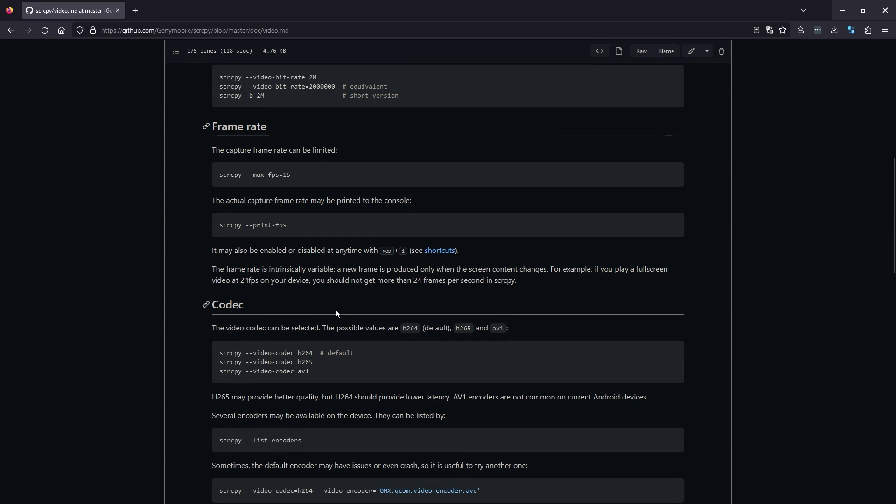
{"action": "mouse_move", "coordinate": [302, 371]}
{"action": "left_click_drag", "start_coordinate": [454, 397], "coordinate": [656, 398]}
{"action": "left_click", "coordinate": [454, 399]}
{"action": "double_click", "coordinate": [305, 361]}
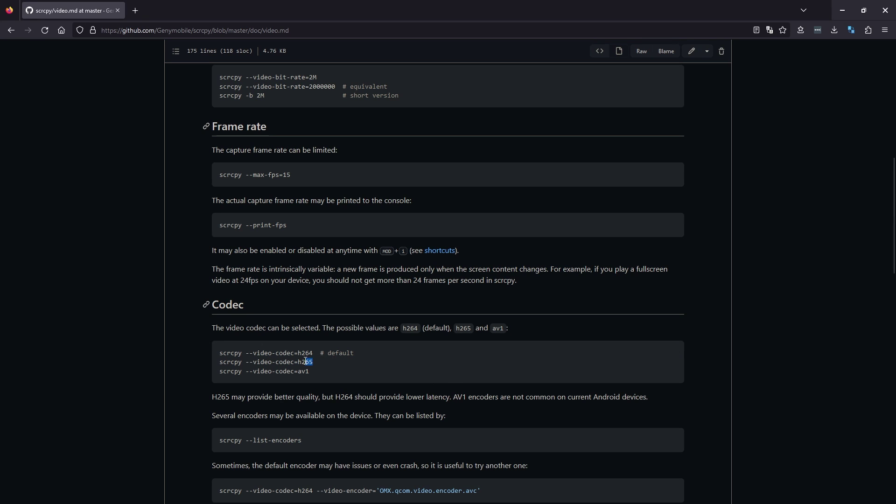
{"action": "left_click", "coordinate": [359, 366]}
{"action": "scroll", "coordinate": [420, 385], "scroll_direction": "down", "scroll_amount": 5}
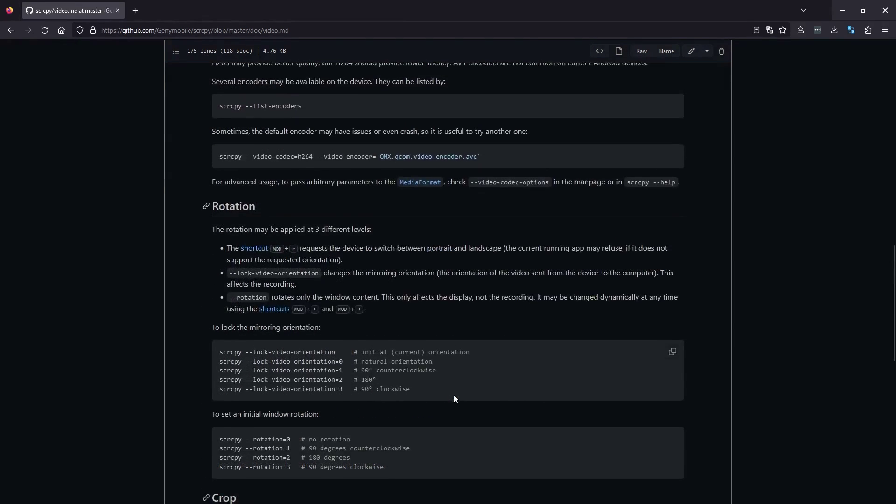
{"action": "scroll", "coordinate": [453, 398], "scroll_direction": "down", "scroll_amount": 3}
{"action": "scroll", "coordinate": [414, 322], "scroll_direction": "down", "scroll_amount": 3}
{"action": "scroll", "coordinate": [414, 323], "scroll_direction": "down", "scroll_amount": 2}
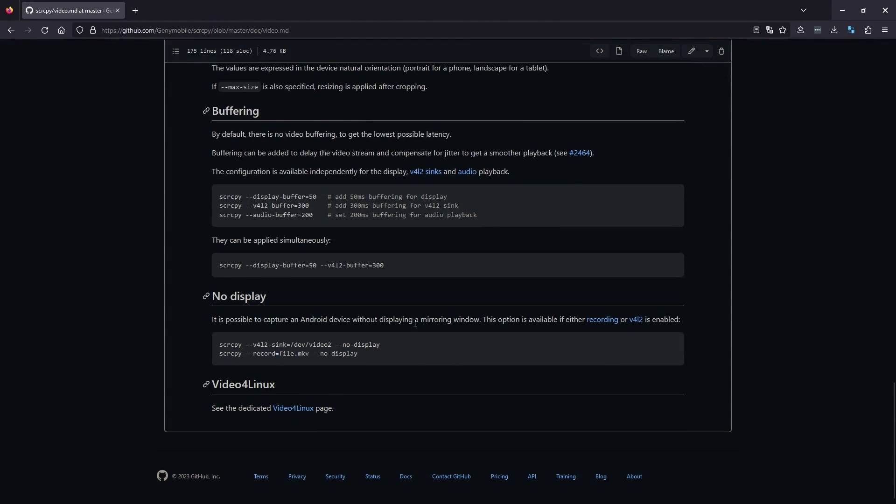
{"action": "scroll", "coordinate": [435, 337], "scroll_direction": "up", "scroll_amount": 4}
{"action": "scroll", "coordinate": [440, 323], "scroll_direction": "up", "scroll_amount": 4}
{"action": "scroll", "coordinate": [440, 323], "scroll_direction": "up", "scroll_amount": 3}
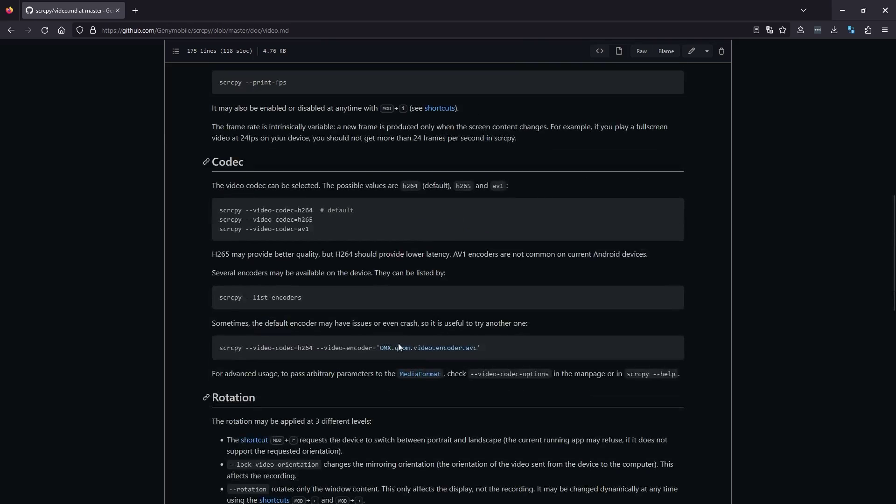
{"action": "key", "text": "alt+Left"}
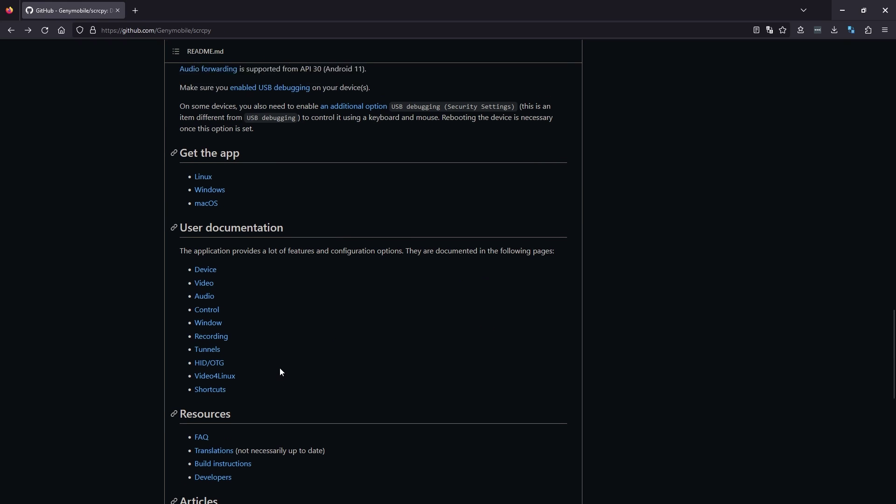
- Review the Audio page's no-audio command line and audio codec options
{"action": "left_click", "coordinate": [203, 324]}
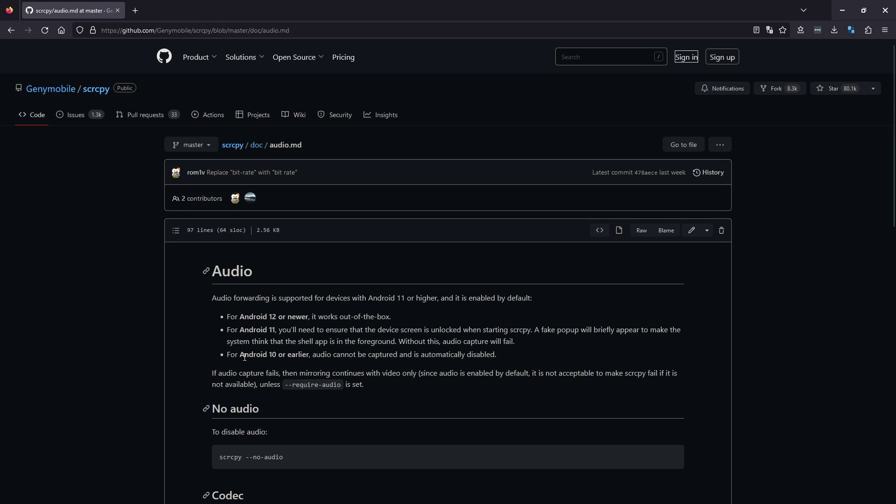
{"action": "scroll", "coordinate": [359, 360], "scroll_direction": "down", "scroll_amount": 1}
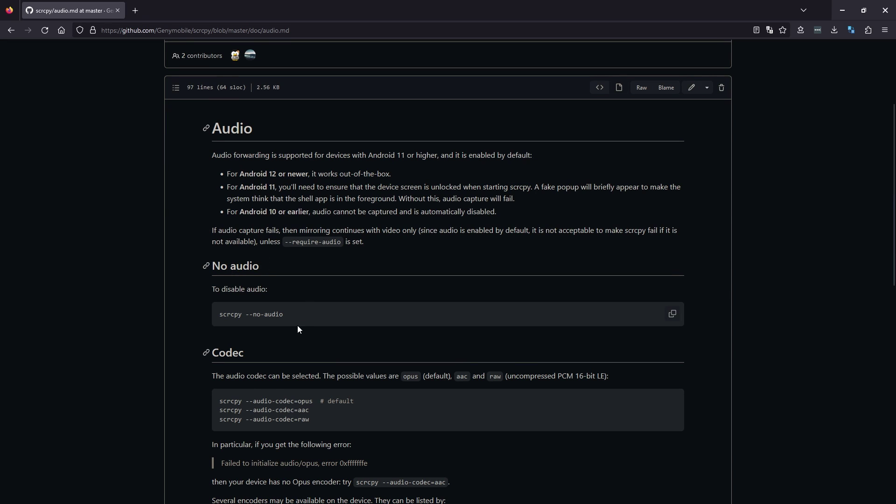
{"action": "triple_click", "coordinate": [294, 311]}
{"action": "left_click", "coordinate": [307, 315]}
{"action": "scroll", "coordinate": [307, 315], "scroll_direction": "down", "scroll_amount": 3}
{"action": "left_click_drag", "start_coordinate": [344, 322], "coordinate": [225, 296]}
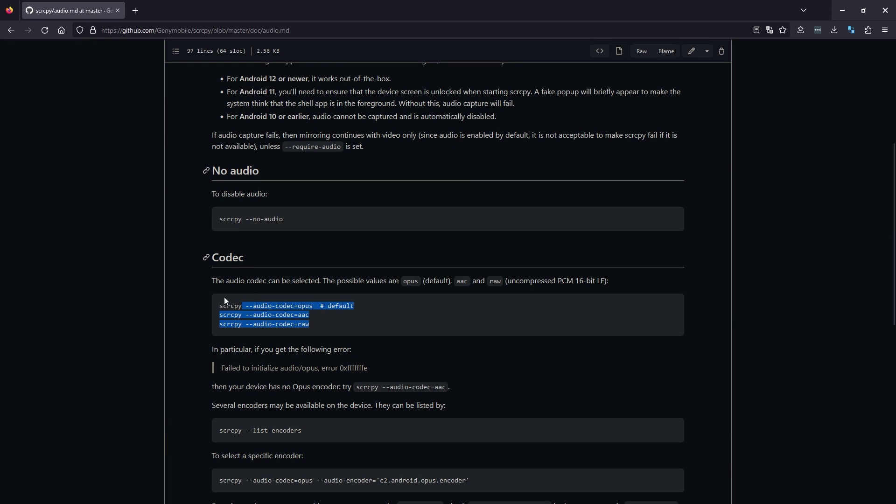
{"action": "left_click", "coordinate": [377, 331]}
{"action": "scroll", "coordinate": [378, 331], "scroll_direction": "down", "scroll_amount": 3}
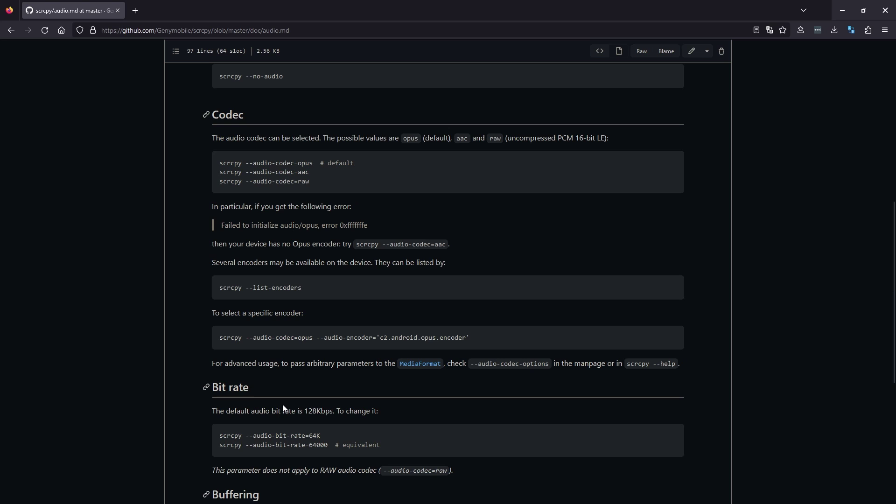
{"action": "scroll", "coordinate": [282, 404], "scroll_direction": "up", "scroll_amount": 5}
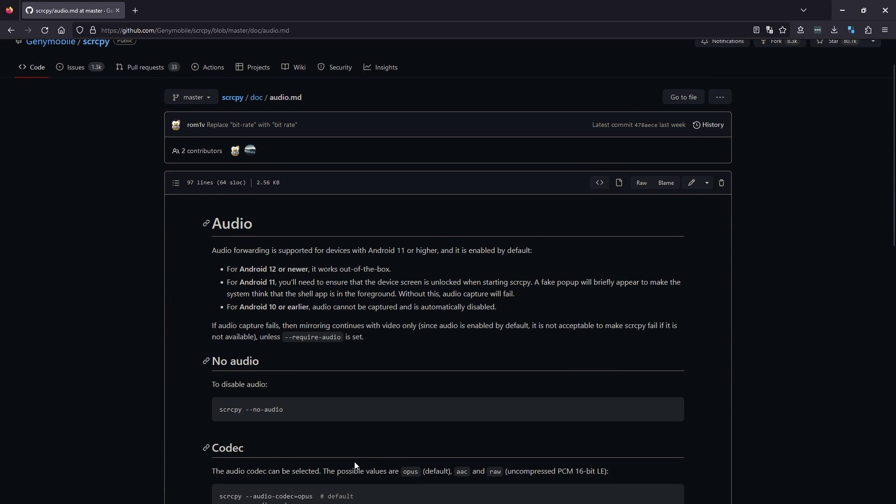
{"action": "scroll", "coordinate": [355, 465], "scroll_direction": "down", "scroll_amount": 1}
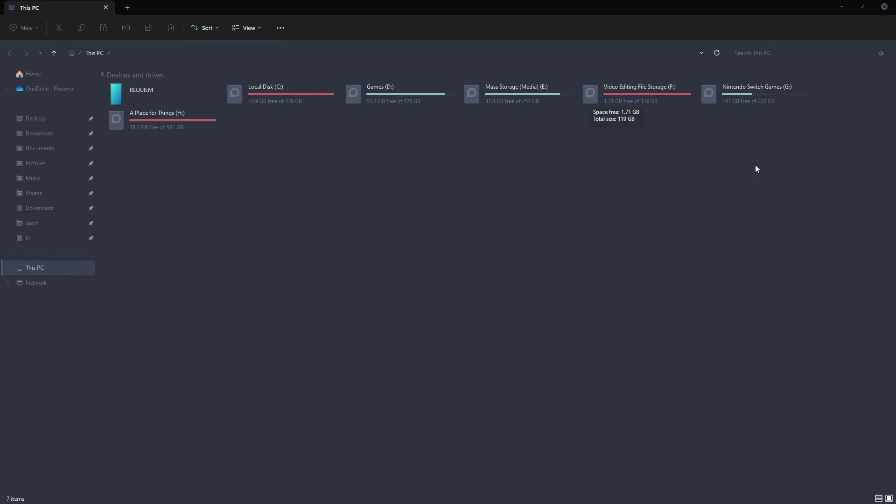
- Open myscrcpy.bat from H:\SCRCPY\scrcpy-win64-v2.0 in Notepad for editing
{"action": "double_click", "coordinate": [157, 115]}
{"action": "double_click", "coordinate": [424, 94]}
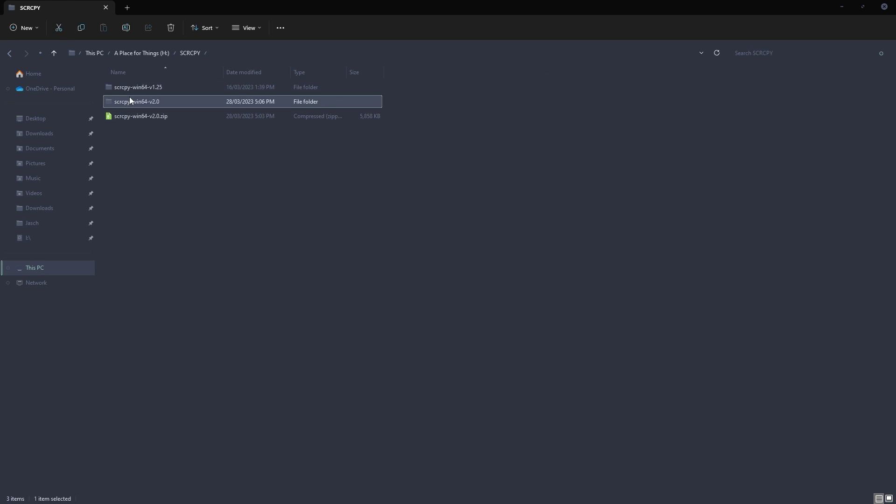
{"action": "double_click", "coordinate": [130, 97]}
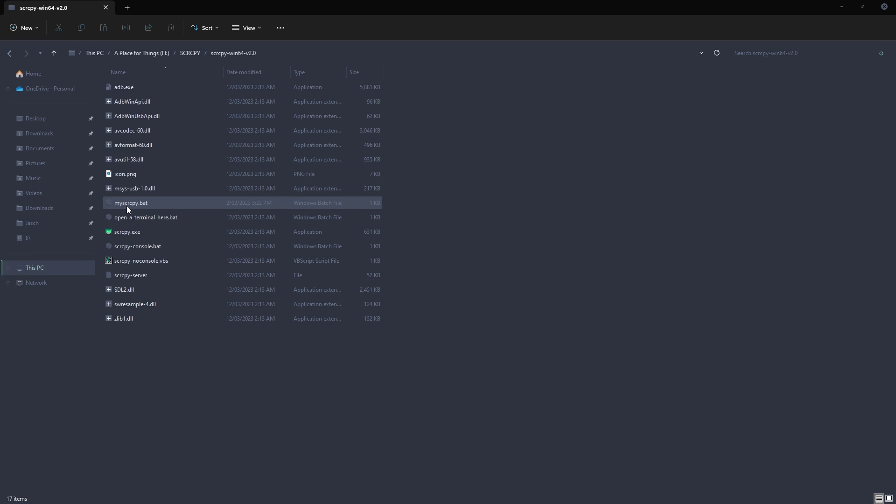
{"action": "right_click", "coordinate": [126, 205]}
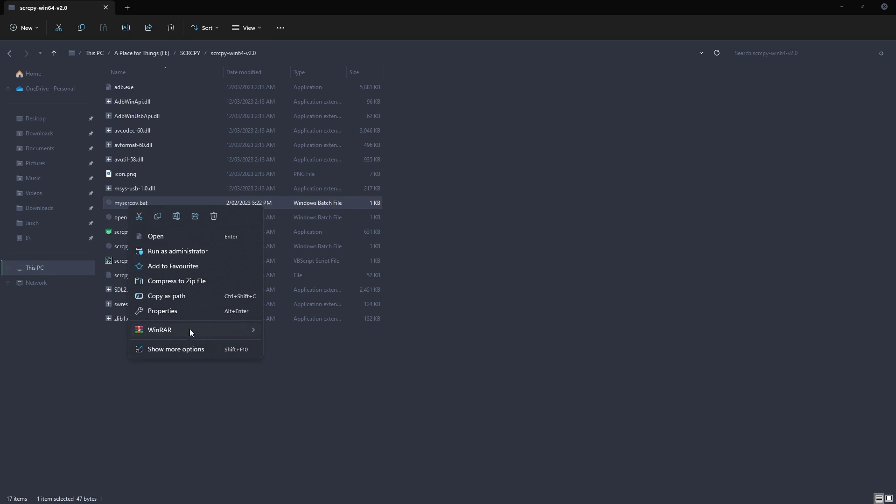
{"action": "left_click", "coordinate": [182, 349]}
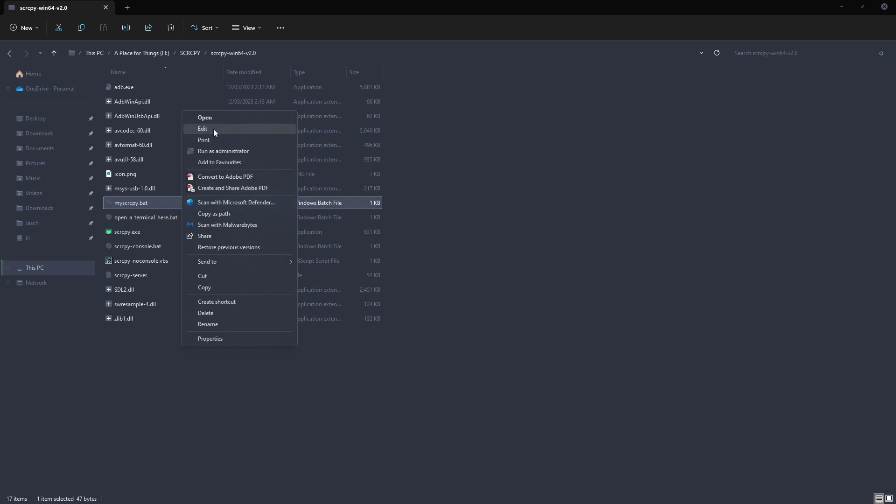
{"action": "left_click", "coordinate": [213, 129]}
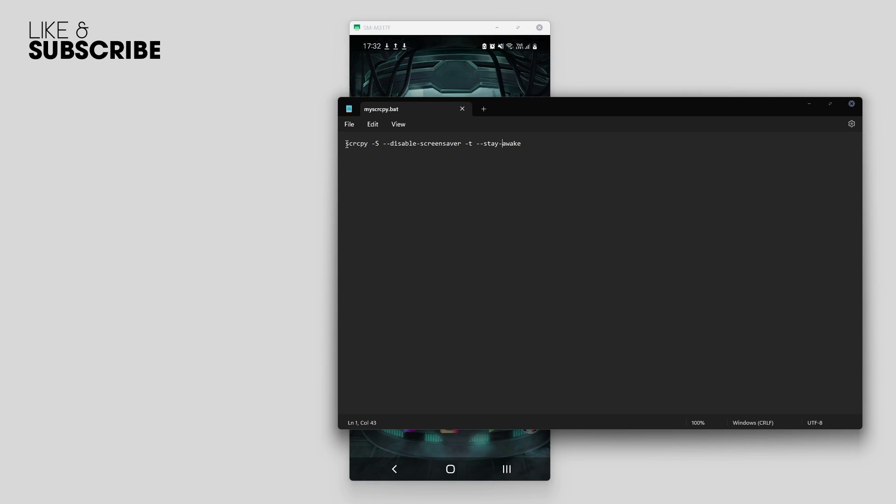
- Inspect the command's --disable-screensaver and -t / --stay-awake options
{"action": "left_click_drag", "start_coordinate": [346, 145], "coordinate": [530, 144]}
{"action": "left_click", "coordinate": [381, 148]}
{"action": "left_click", "coordinate": [473, 148]}
{"action": "double_click", "coordinate": [468, 144]}
{"action": "left_click", "coordinate": [475, 144]}
{"action": "left_click", "coordinate": [530, 145]}
- Close Notepad, leaving the scrcpy mirror of the phone's home screen
{"action": "left_click", "coordinate": [850, 104]}
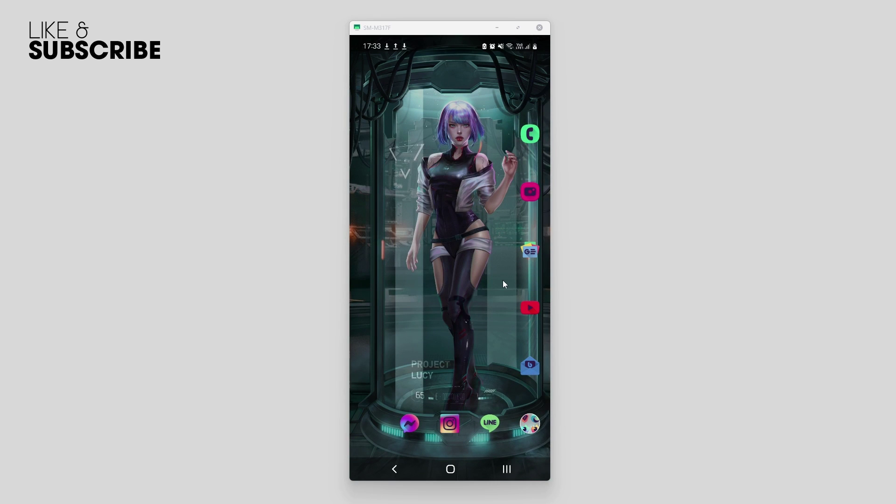